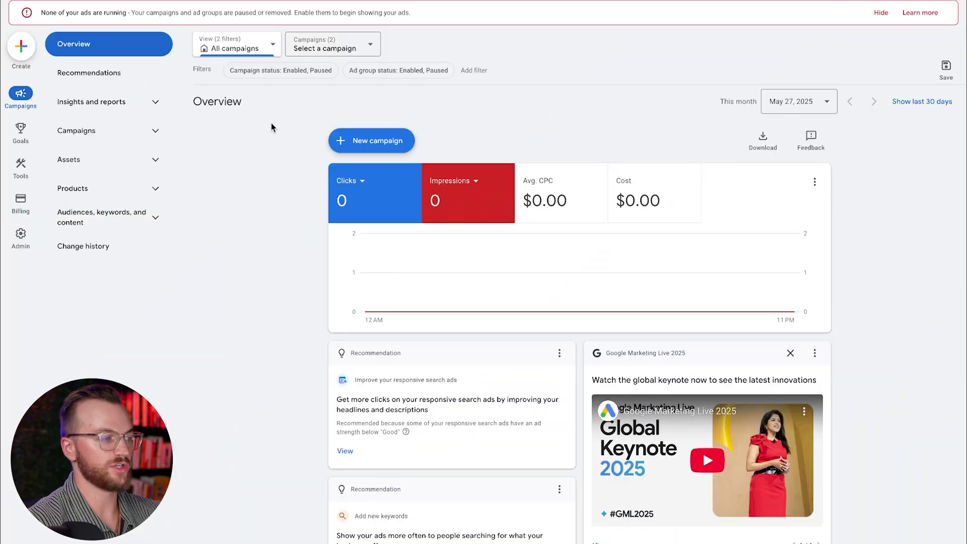
- Go to Data manager from the Tools menu in the left rail
{"action": "mouse_move", "coordinate": [20, 166]}
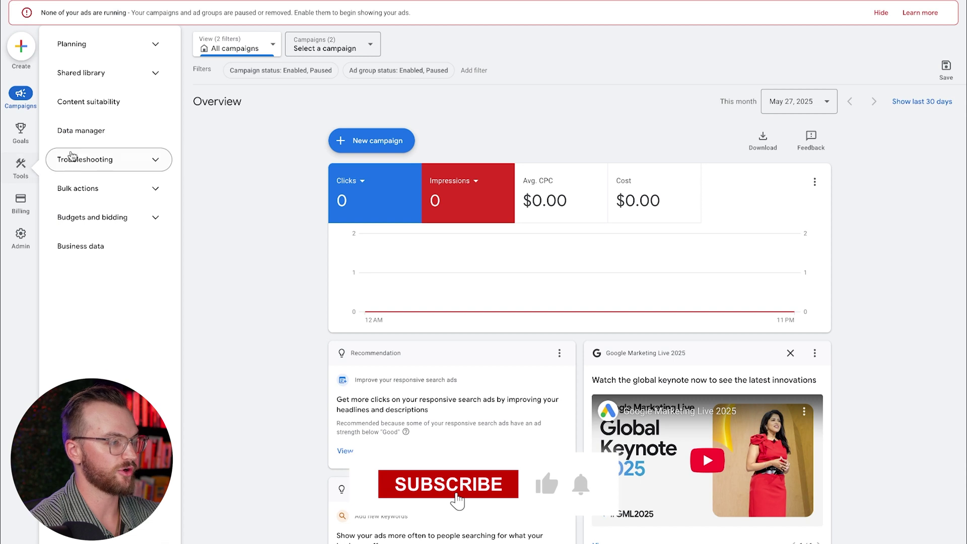
{"action": "left_click", "coordinate": [98, 135]}
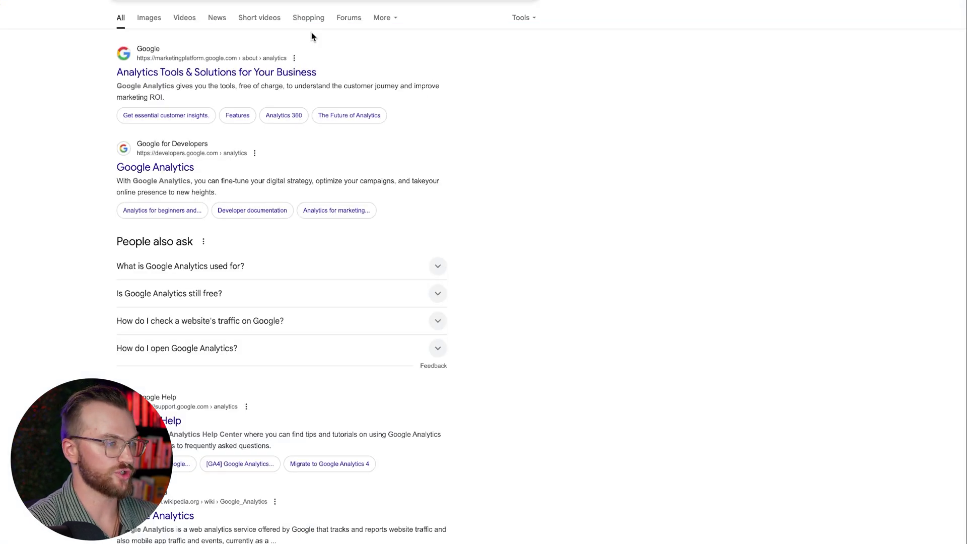
- Open the Google Analytics product page from the search results and start setup
{"action": "left_click", "coordinate": [231, 71]}
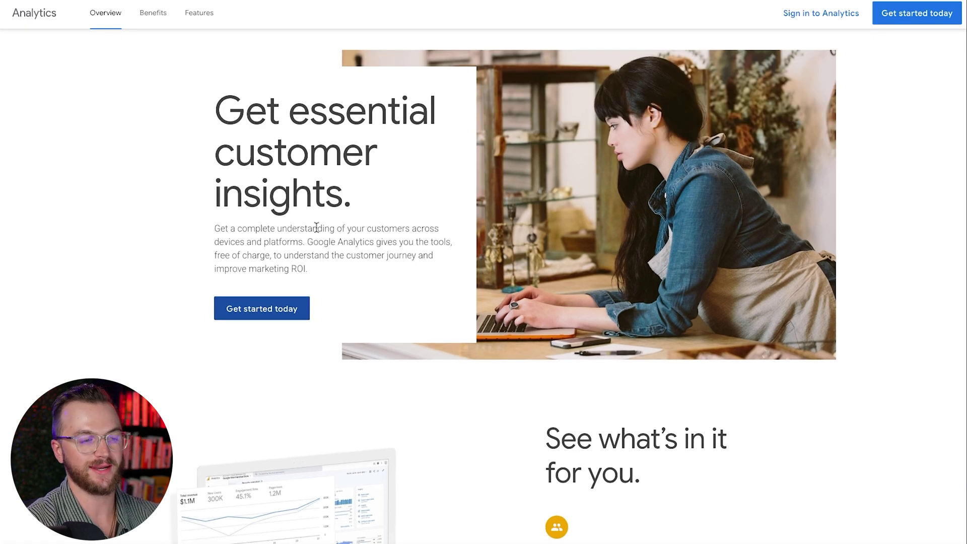
{"action": "left_click", "coordinate": [280, 308]}
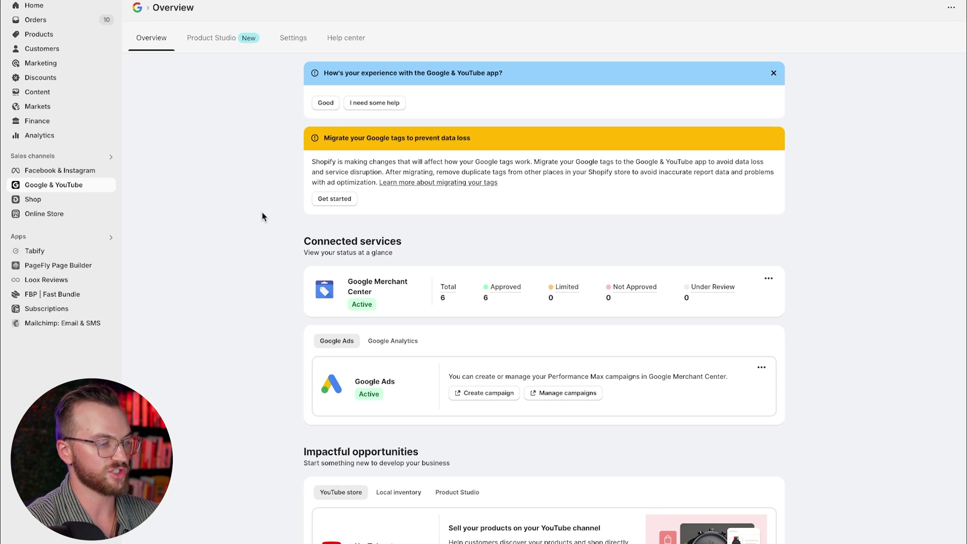
- Open the Google & YouTube app Settings and scroll to the Google Analytics property card
{"action": "left_click", "coordinate": [290, 39]}
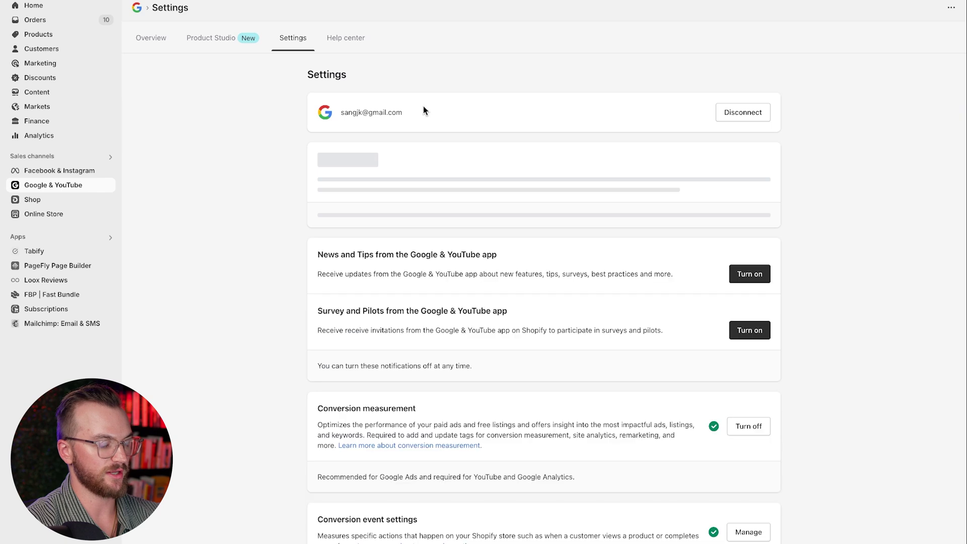
{"action": "scroll", "coordinate": [468, 185], "scroll_direction": "down", "scroll_amount": 5}
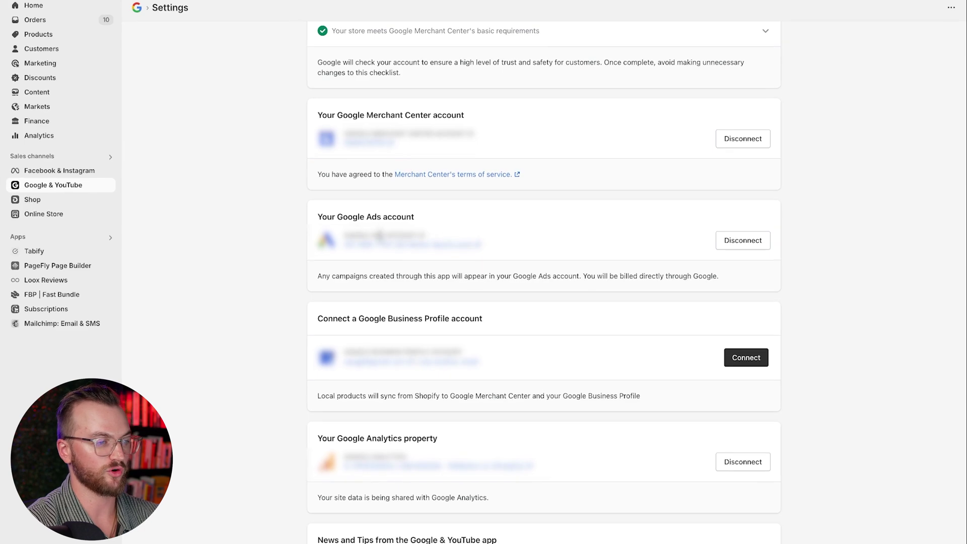
{"action": "scroll", "coordinate": [399, 263], "scroll_direction": "down", "scroll_amount": 5}
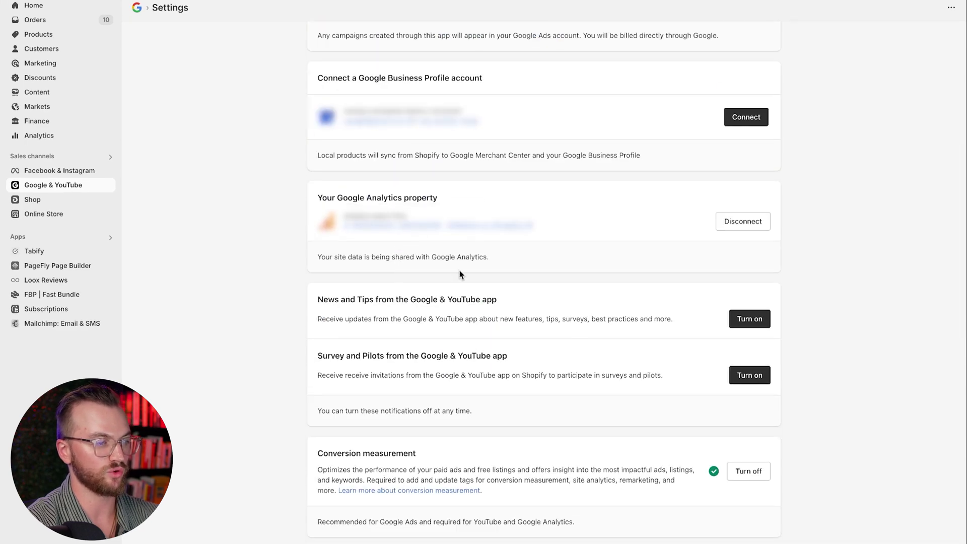
{"action": "scroll", "coordinate": [421, 269], "scroll_direction": "down", "scroll_amount": 2}
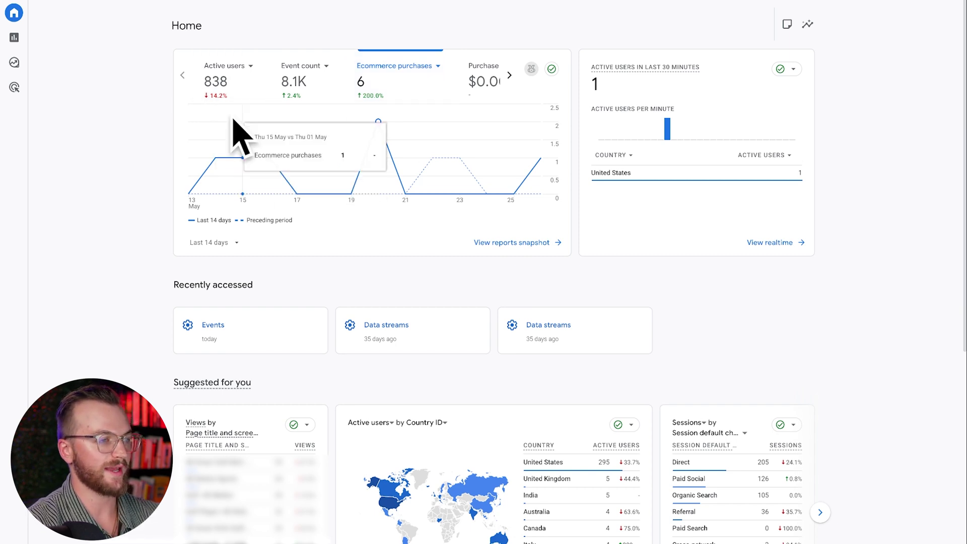
- Open the property's Events admin page and browse the full Recent events list
{"action": "mouse_move", "coordinate": [29, 87]}
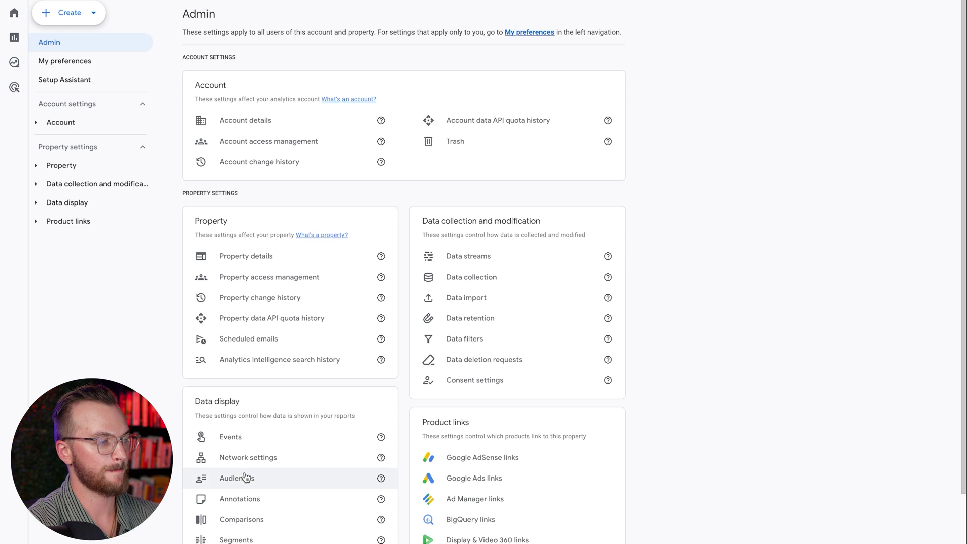
{"action": "left_click", "coordinate": [249, 436]}
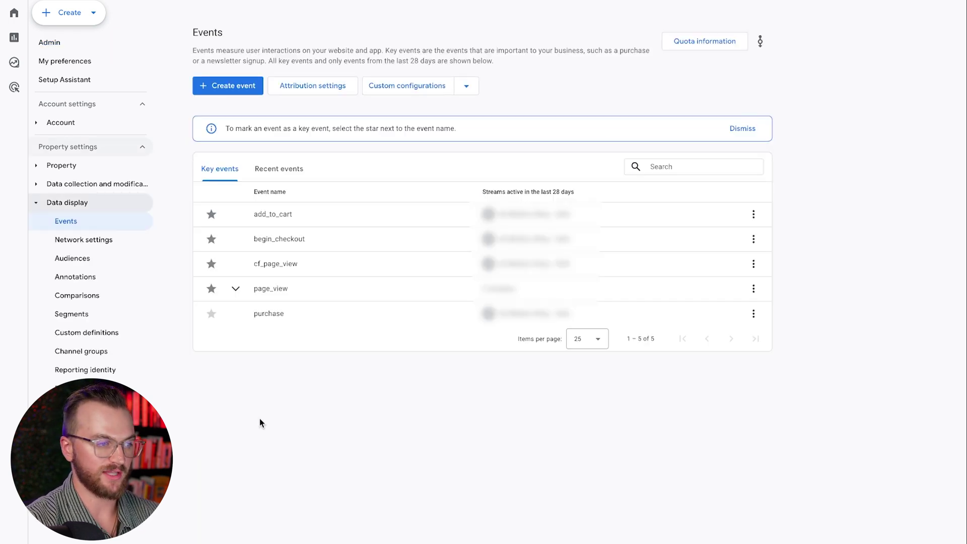
{"action": "left_click", "coordinate": [278, 172]}
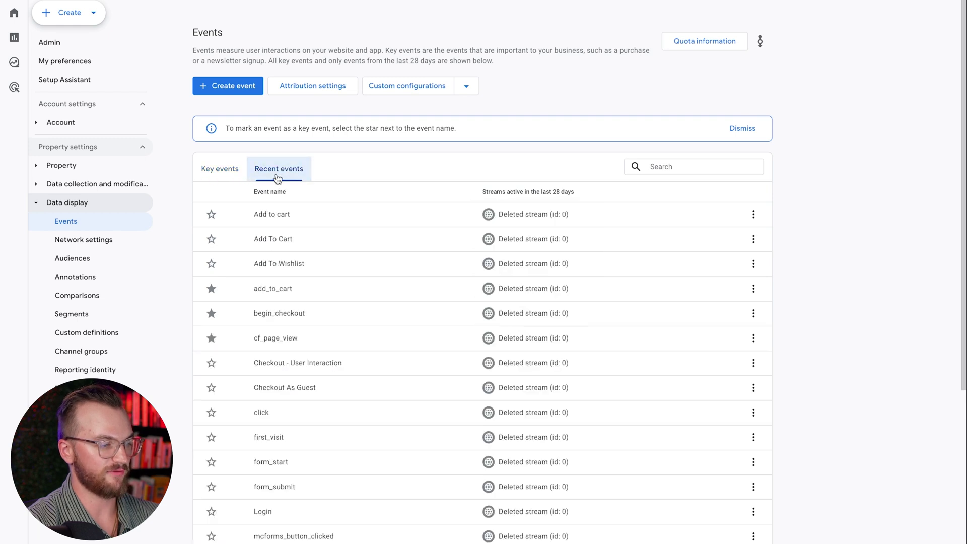
{"action": "scroll", "coordinate": [332, 277], "scroll_direction": "down", "scroll_amount": 3}
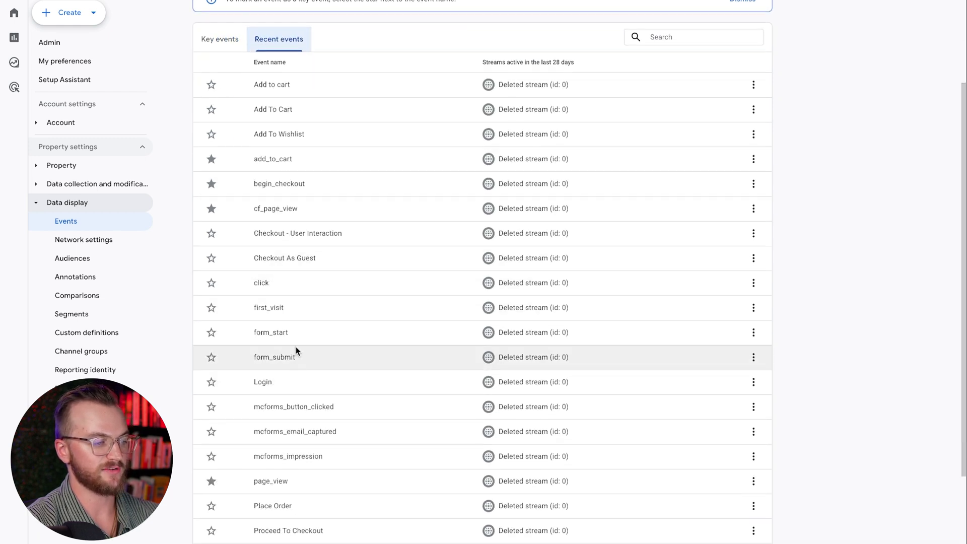
{"action": "scroll", "coordinate": [295, 348], "scroll_direction": "down", "scroll_amount": 2}
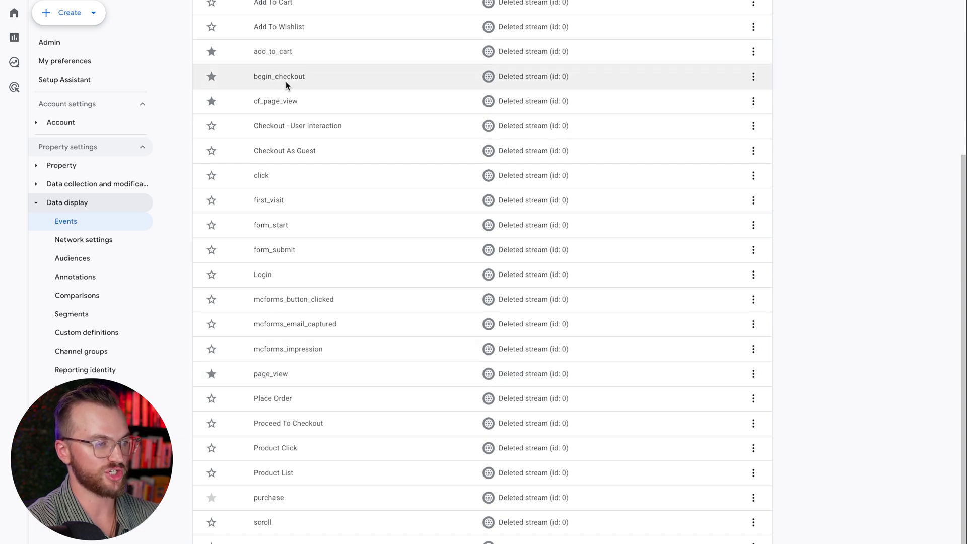
{"action": "scroll", "coordinate": [292, 312], "scroll_direction": "down", "scroll_amount": 2}
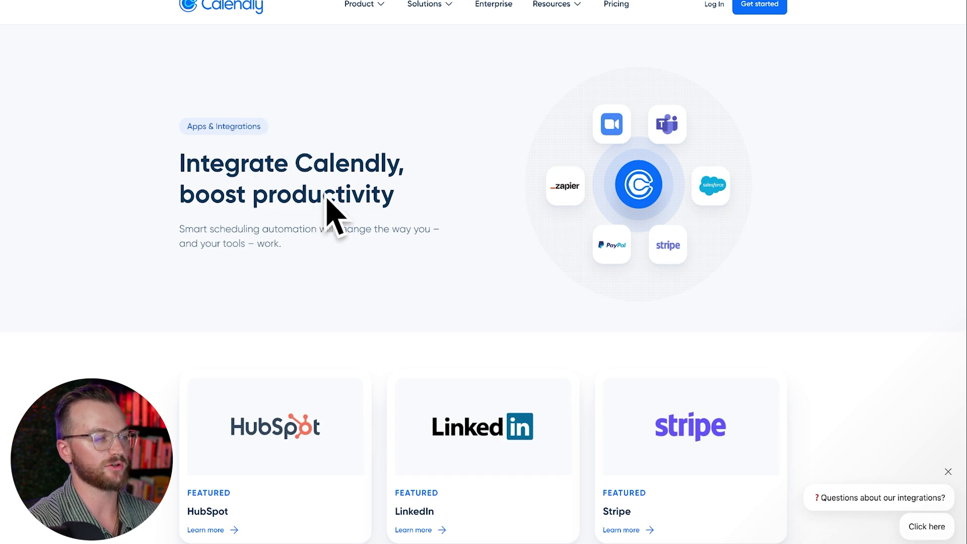
- Scroll the Calendly integrations page down to the Google Analytics card
{"action": "scroll", "coordinate": [393, 217], "scroll_direction": "down", "scroll_amount": 15}
{"action": "scroll", "coordinate": [446, 208], "scroll_direction": "down", "scroll_amount": 9}
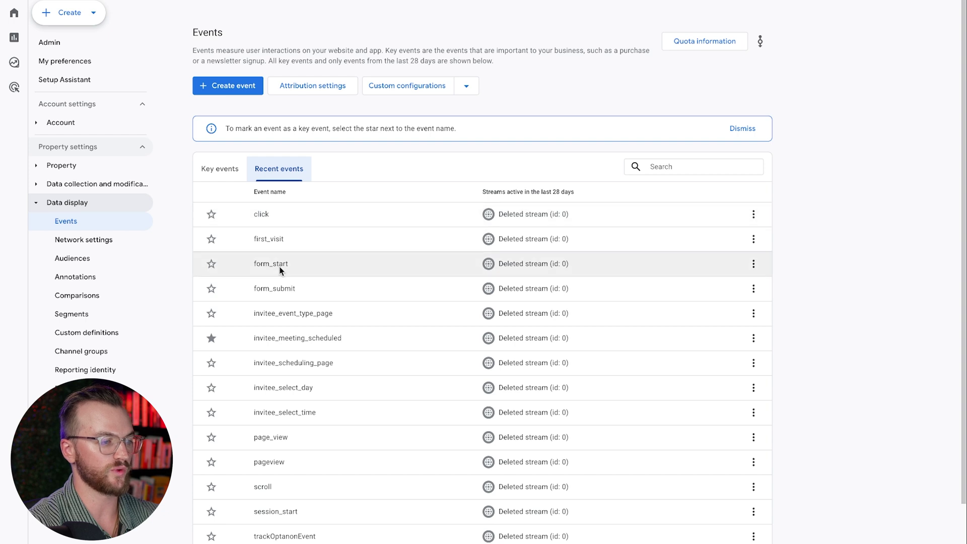
- Star form_submit as a key event in the Recent events list
{"action": "scroll", "coordinate": [280, 255], "scroll_direction": "down", "scroll_amount": 1}
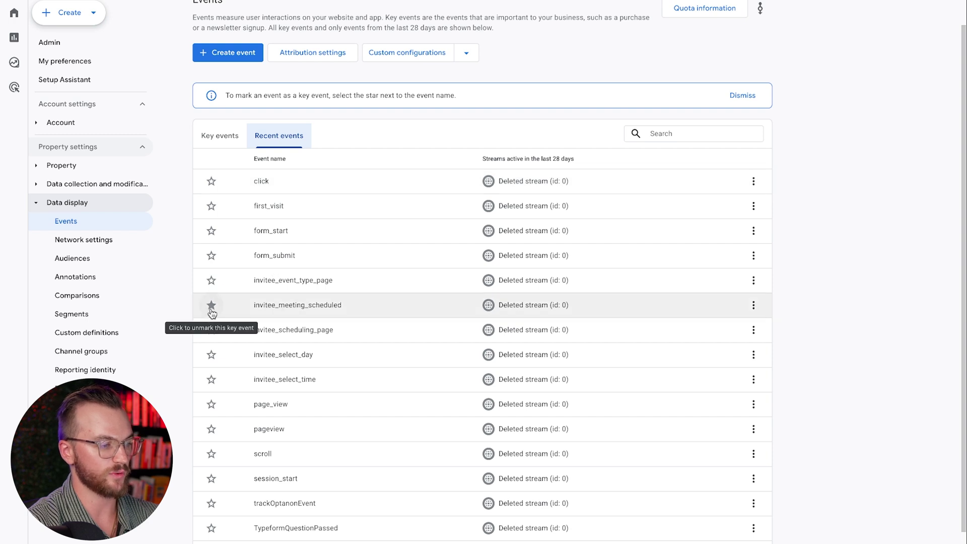
{"action": "left_click_drag", "start_coordinate": [254, 308], "coordinate": [338, 306]}
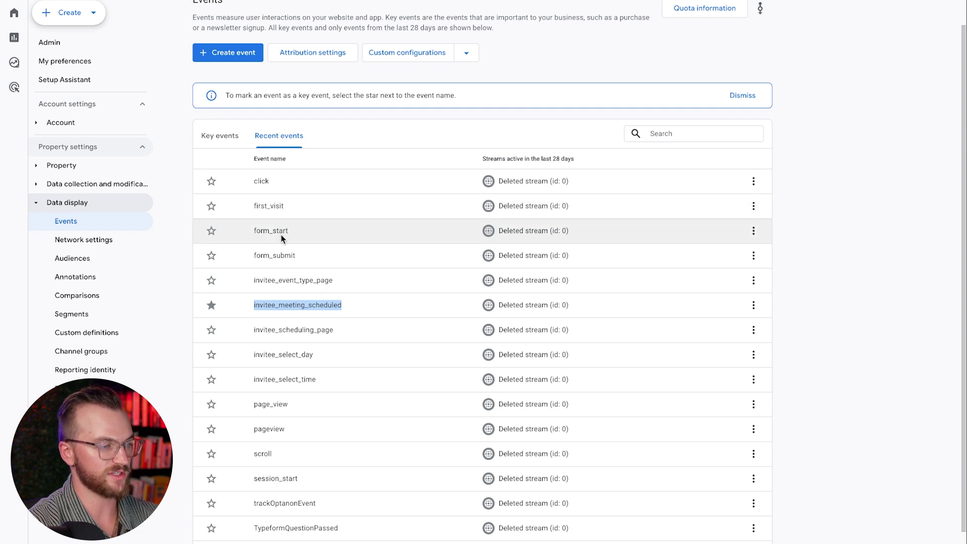
{"action": "scroll", "coordinate": [265, 508], "scroll_direction": "down", "scroll_amount": 1}
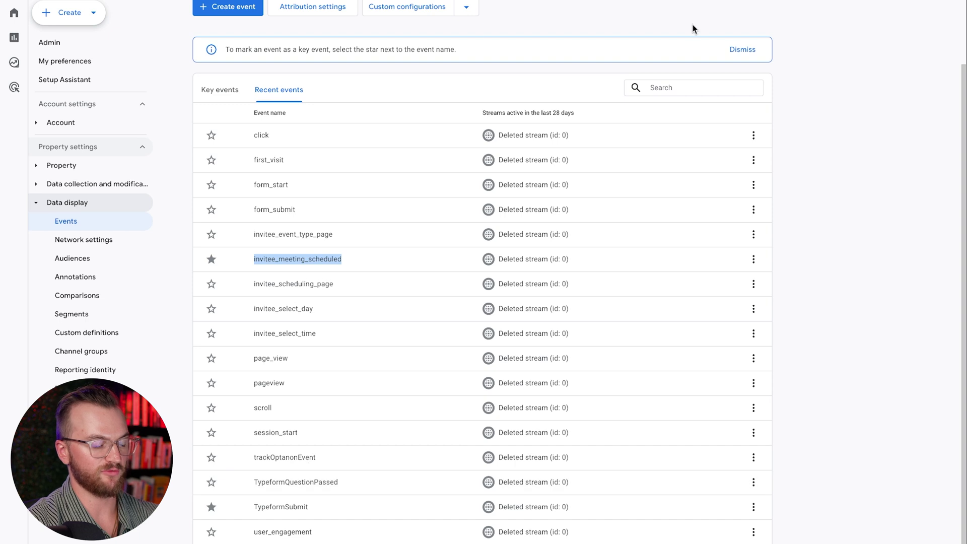
{"action": "left_click", "coordinate": [656, 78]}
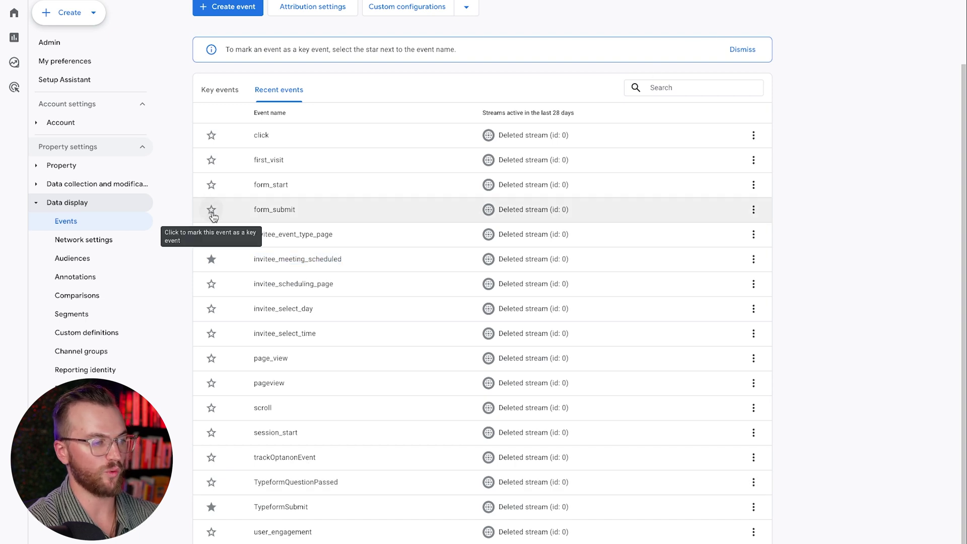
{"action": "left_click", "coordinate": [216, 214]}
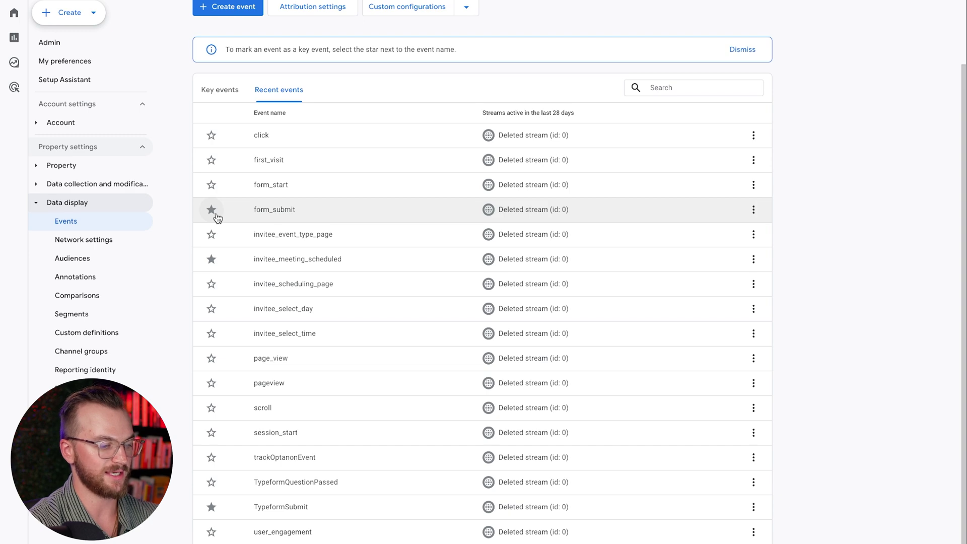
{"action": "left_click", "coordinate": [211, 209]}
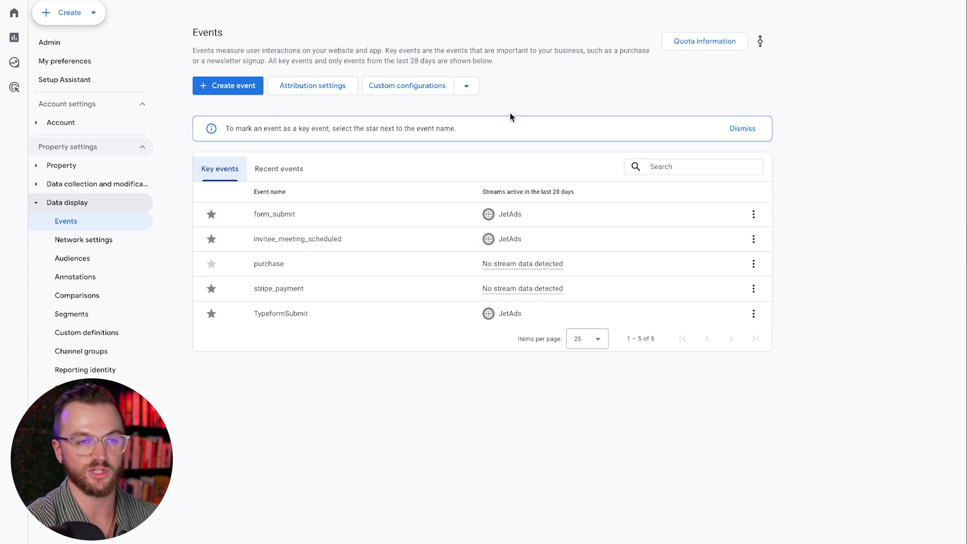
- Review the store property's recent events, then return to its Key events list
{"action": "left_click", "coordinate": [302, 172]}
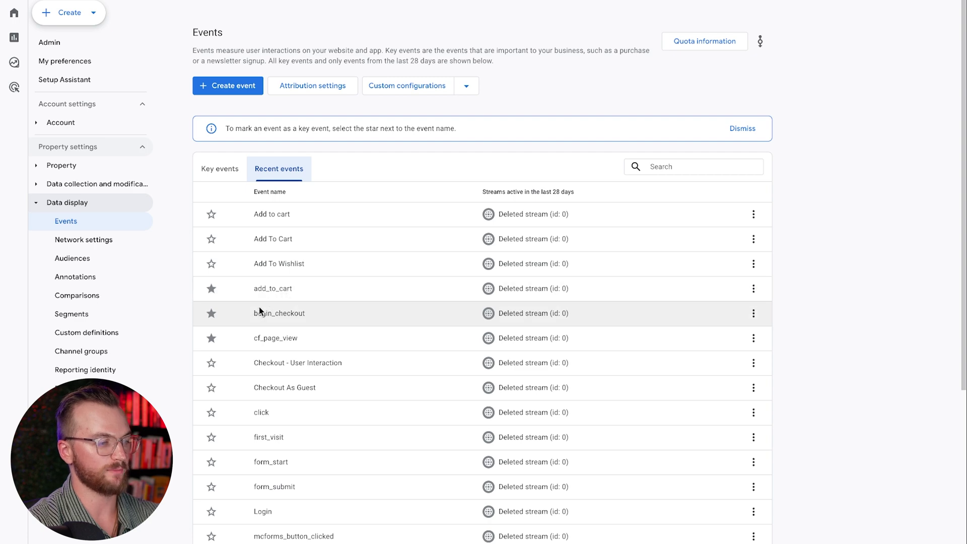
{"action": "scroll", "coordinate": [280, 352], "scroll_direction": "down", "scroll_amount": 5}
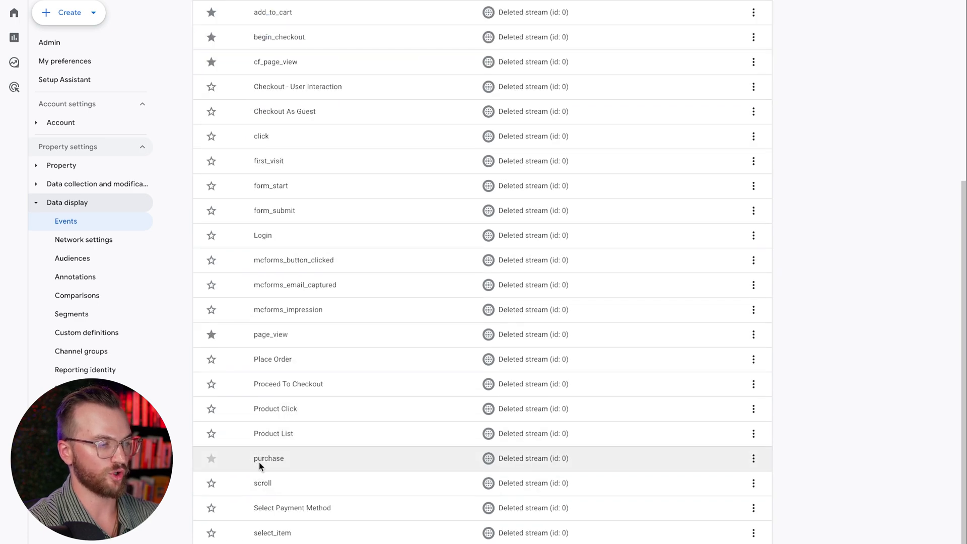
{"action": "scroll", "coordinate": [258, 461], "scroll_direction": "up", "scroll_amount": 8}
{"action": "left_click", "coordinate": [223, 174]}
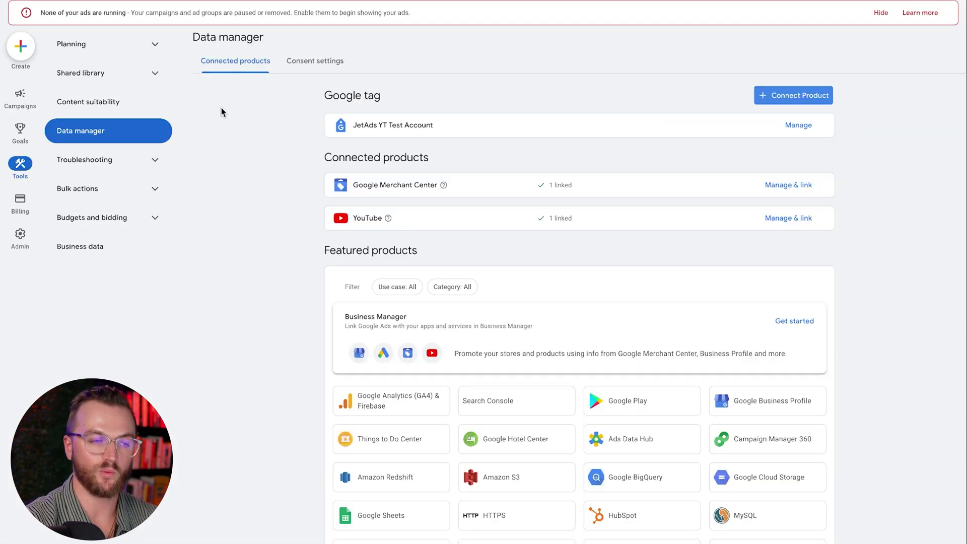
- Link the JetAds GA4 property as a Google Analytics (GA4) & Firebase product, keeping both sharing toggles on
{"action": "left_click", "coordinate": [784, 97]}
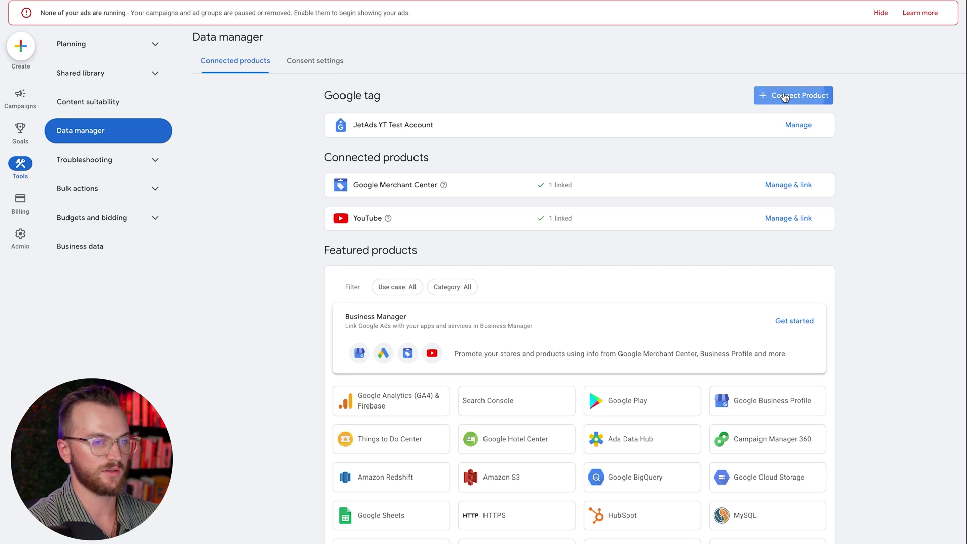
{"action": "left_click", "coordinate": [477, 189]}
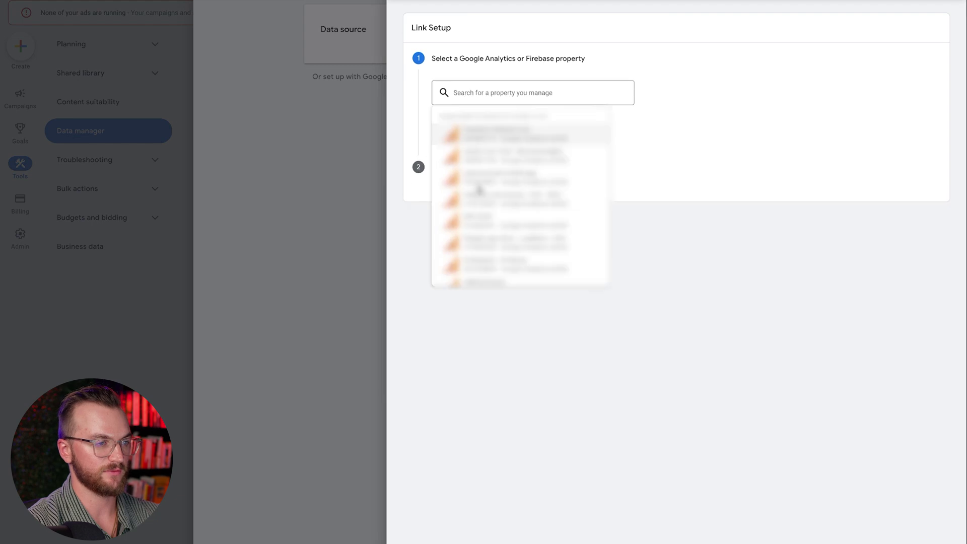
{"action": "left_click", "coordinate": [477, 138]}
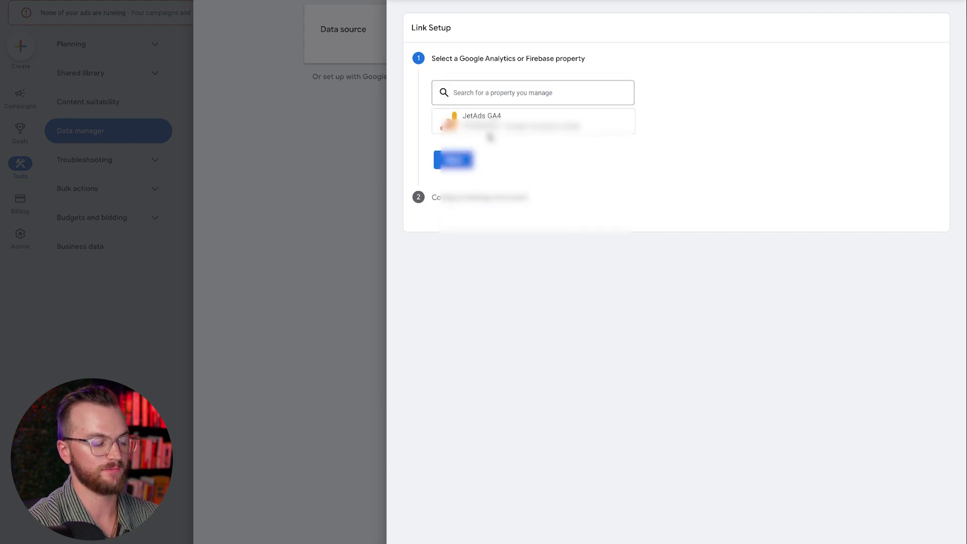
{"action": "left_click", "coordinate": [459, 160]}
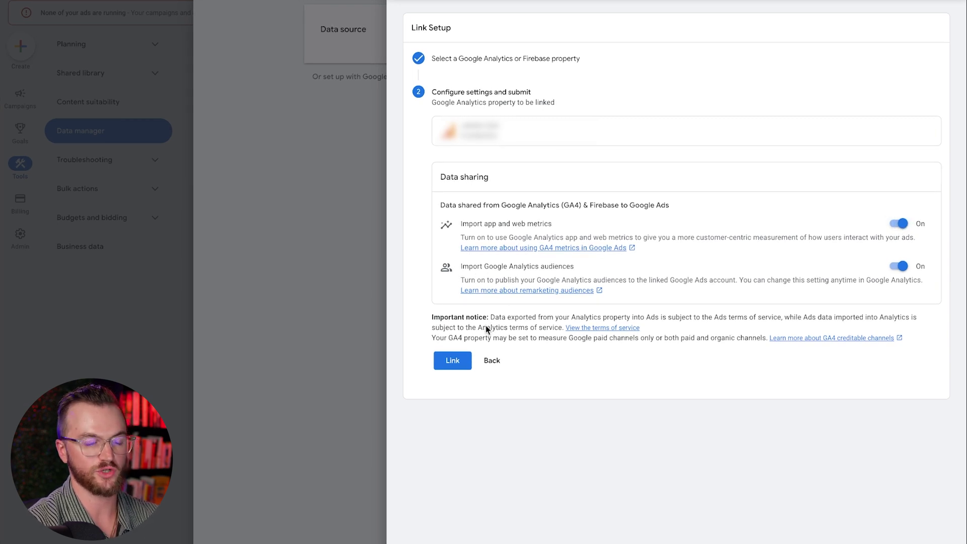
{"action": "left_click", "coordinate": [453, 360]}
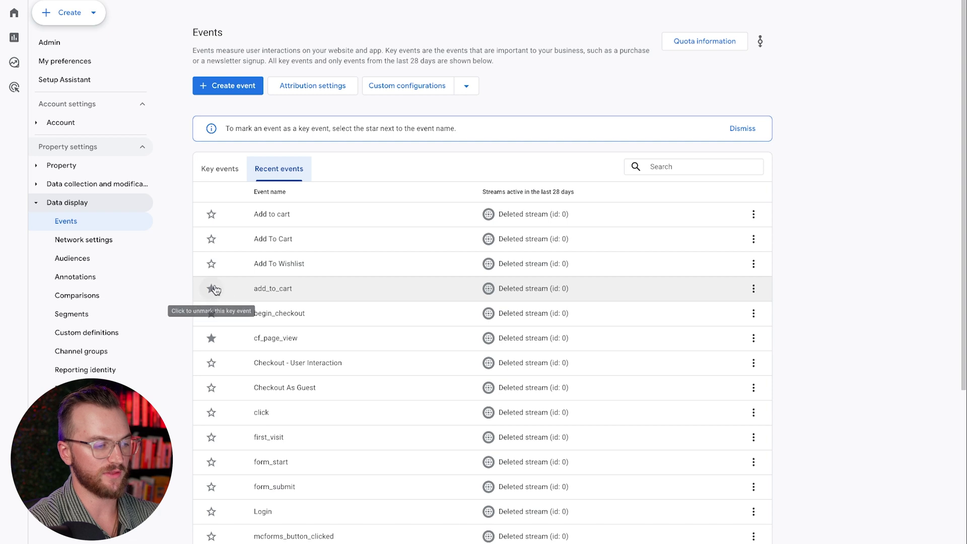
- Switch the Events page to the Key events tab
{"action": "left_click", "coordinate": [220, 170]}
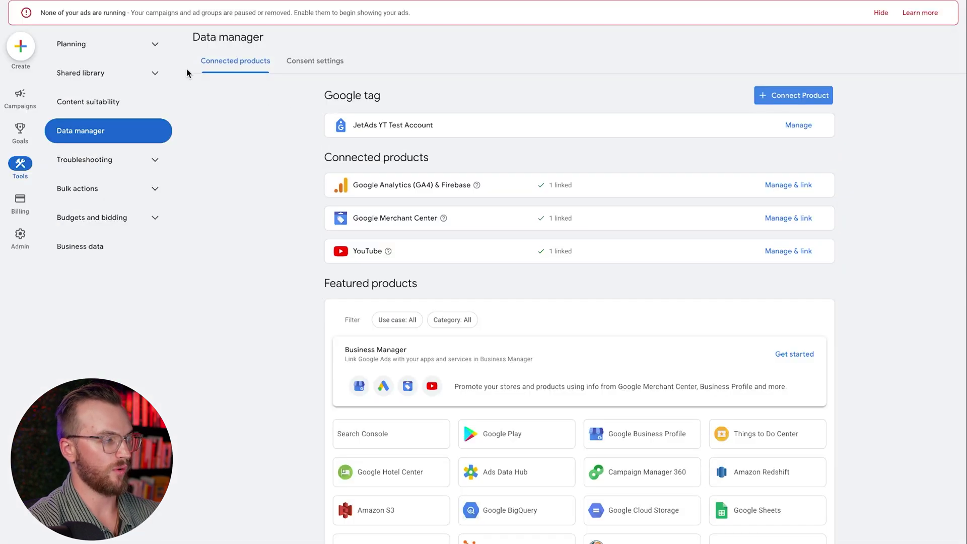
- Begin a new conversion action from Goals > Conversions > Summary
{"action": "mouse_move", "coordinate": [21, 142]}
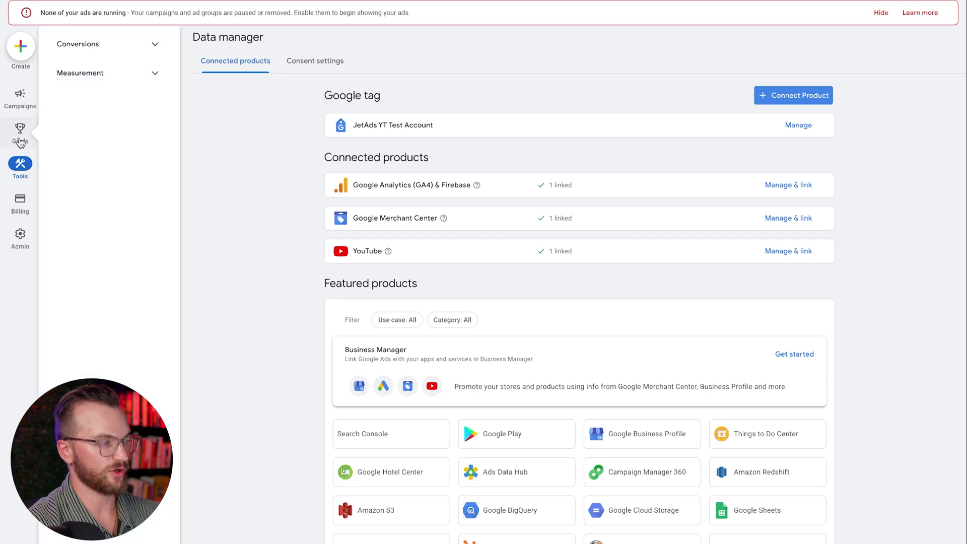
{"action": "left_click", "coordinate": [118, 46]}
{"action": "left_click", "coordinate": [109, 73]}
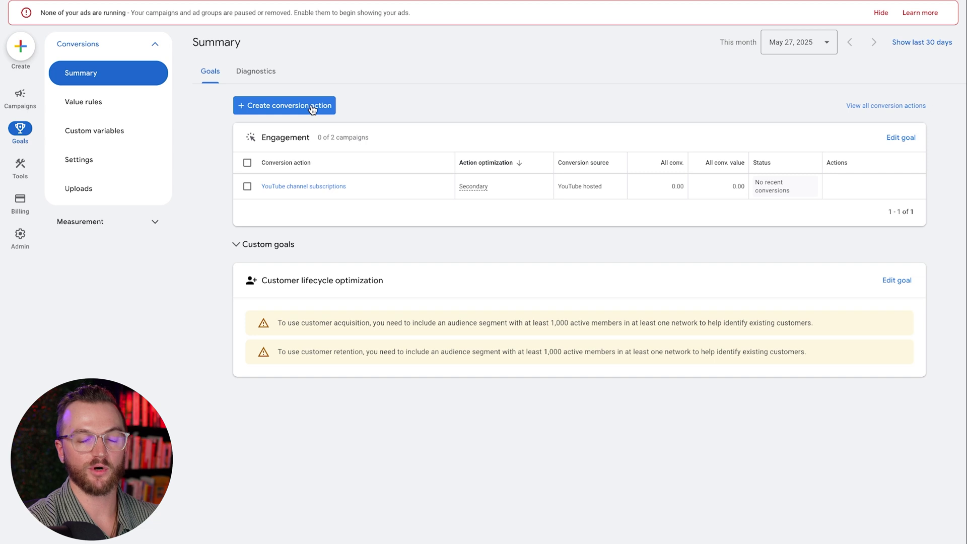
{"action": "left_click", "coordinate": [311, 105]}
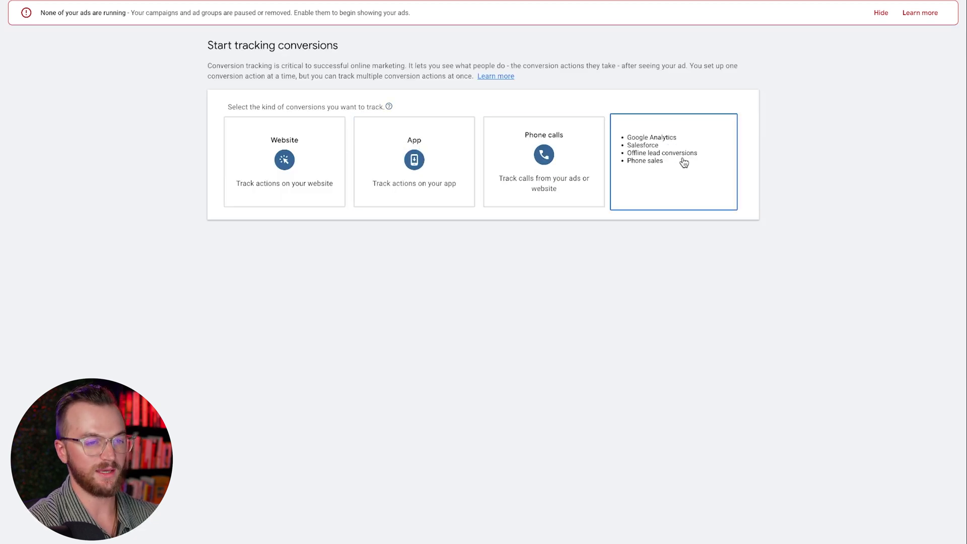
- Choose to import web events from Google Analytics 4 properties and continue
{"action": "left_click", "coordinate": [681, 188]}
{"action": "left_click", "coordinate": [234, 269]}
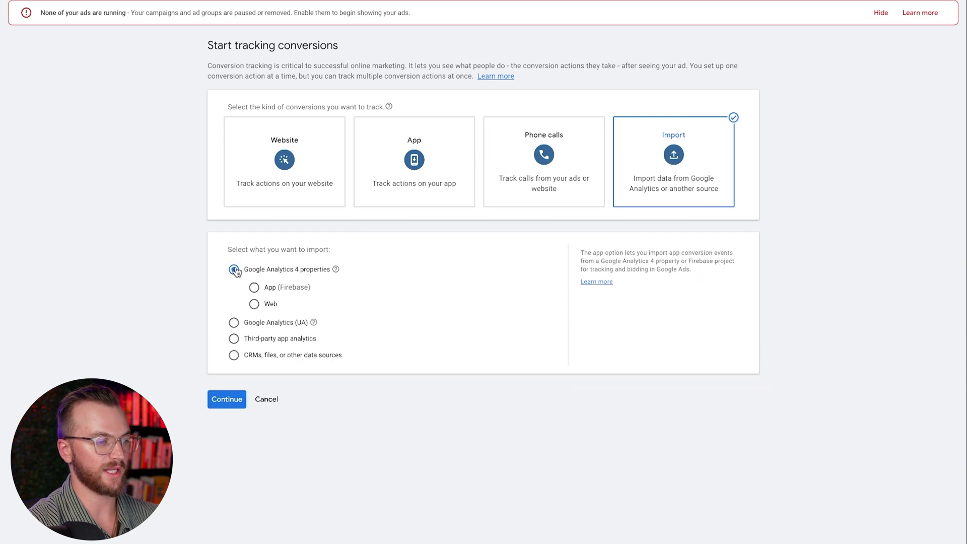
{"action": "left_click", "coordinate": [255, 305]}
{"action": "left_click", "coordinate": [231, 399]}
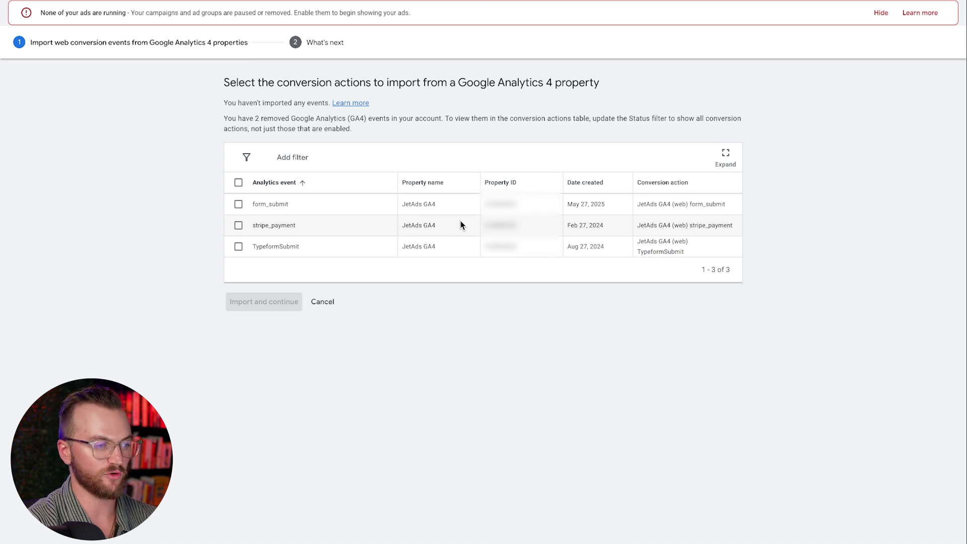
- Import the GA4 events form_submit and stripe_payment as conversion actions
{"action": "left_click", "coordinate": [238, 204]}
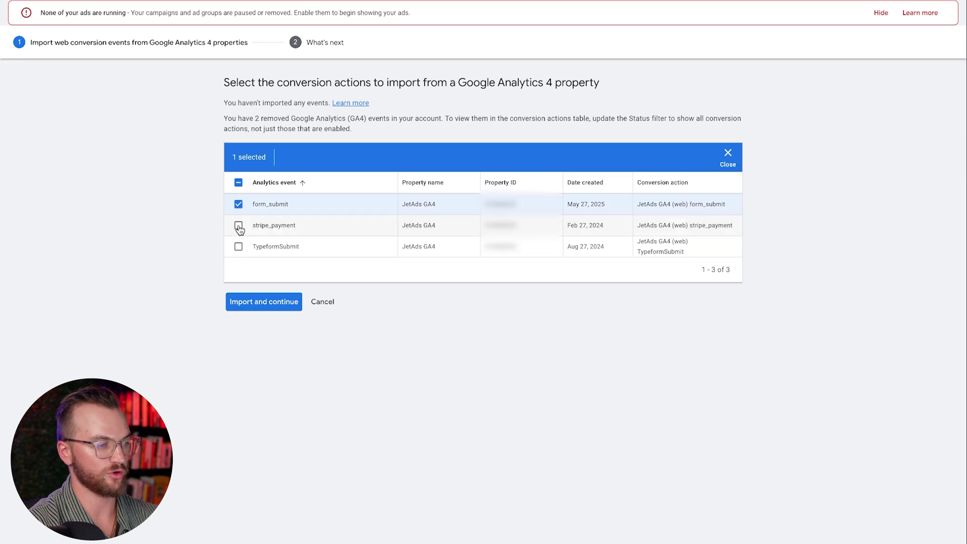
{"action": "left_click", "coordinate": [239, 226]}
{"action": "left_click", "coordinate": [265, 301]}
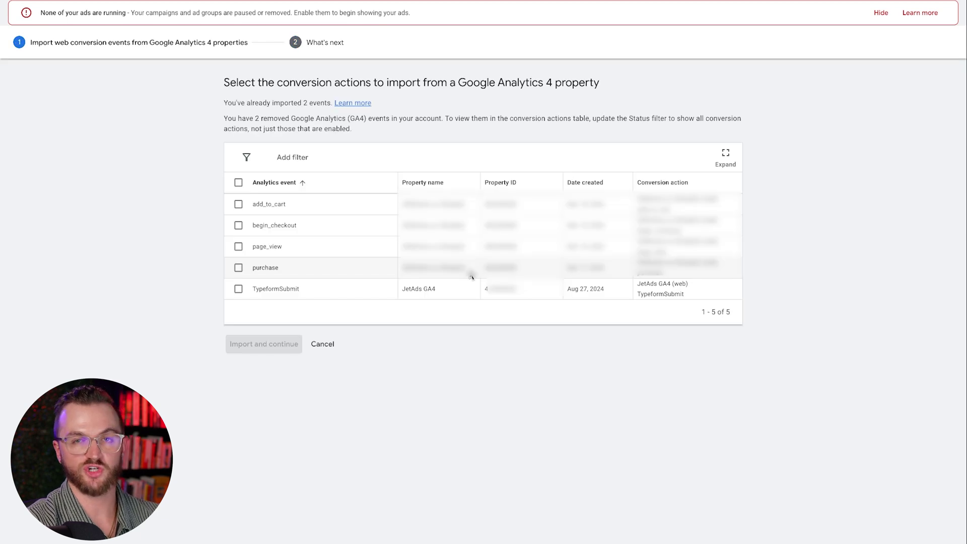
- Select purchase, page_view, begin_checkout and add_to_cart for import from GA4
{"action": "left_click", "coordinate": [239, 267]}
{"action": "left_click", "coordinate": [238, 246]}
{"action": "left_click", "coordinate": [238, 225]}
{"action": "left_click", "coordinate": [238, 204]}
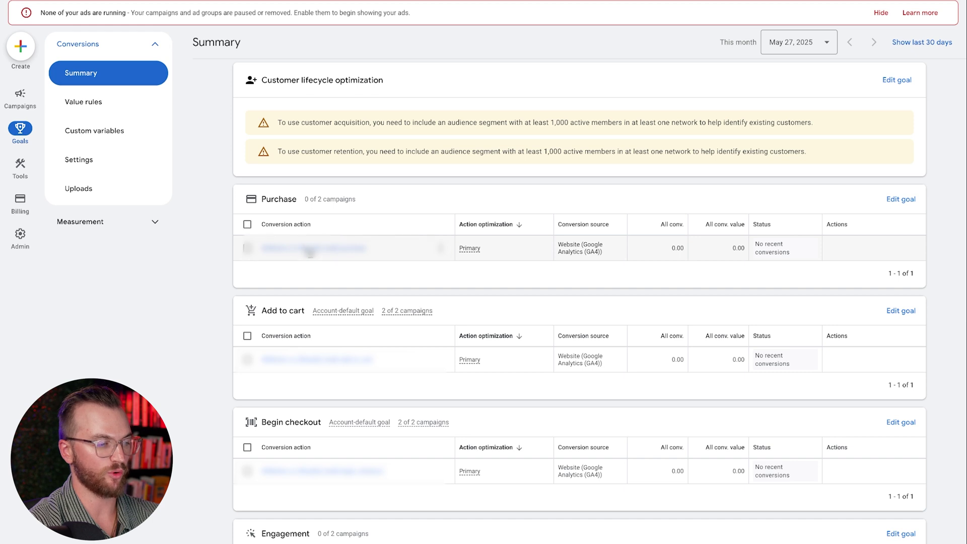
- Change the first conversion action in the Other table to another conversion goal
{"action": "scroll", "coordinate": [333, 267], "scroll_direction": "down", "scroll_amount": 2}
{"action": "scroll", "coordinate": [313, 267], "scroll_direction": "down", "scroll_amount": 2}
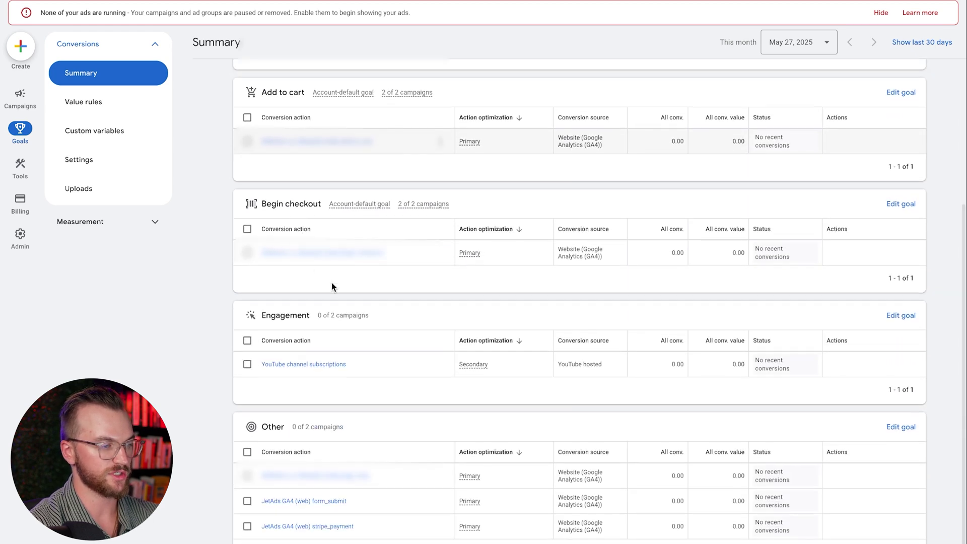
{"action": "scroll", "coordinate": [319, 303], "scroll_direction": "down", "scroll_amount": 2}
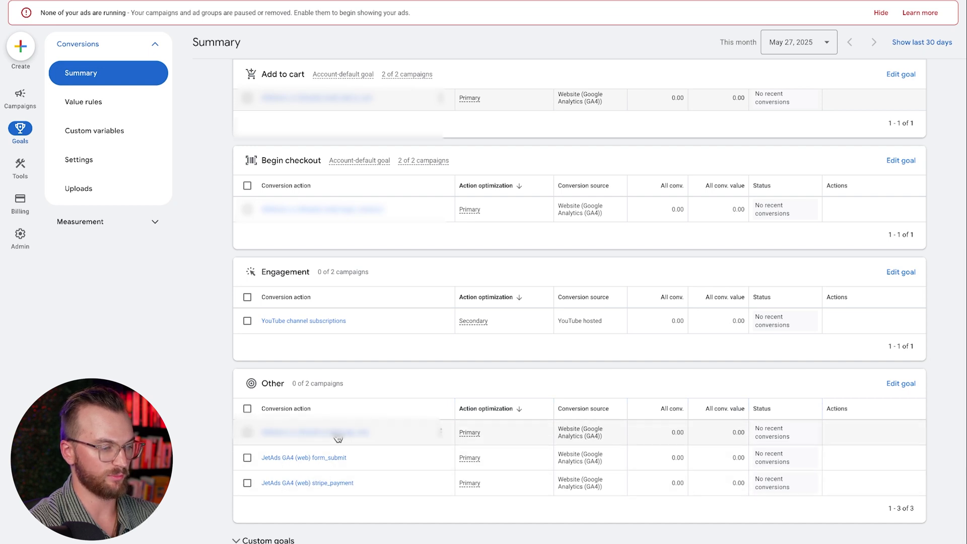
{"action": "left_click", "coordinate": [441, 433]}
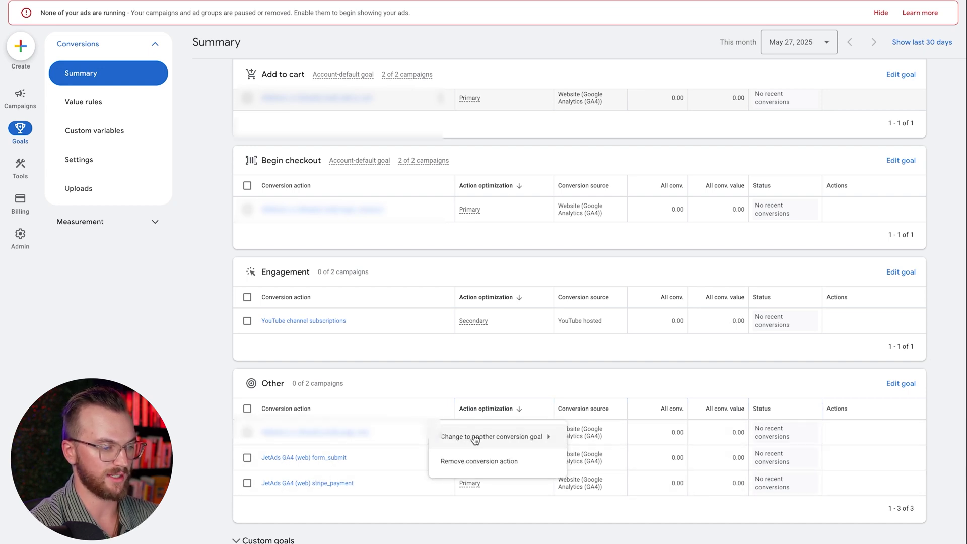
{"action": "mouse_move", "coordinate": [475, 440]}
{"action": "scroll", "coordinate": [606, 504], "scroll_direction": "down", "scroll_amount": 3}
{"action": "left_click", "coordinate": [608, 514]}
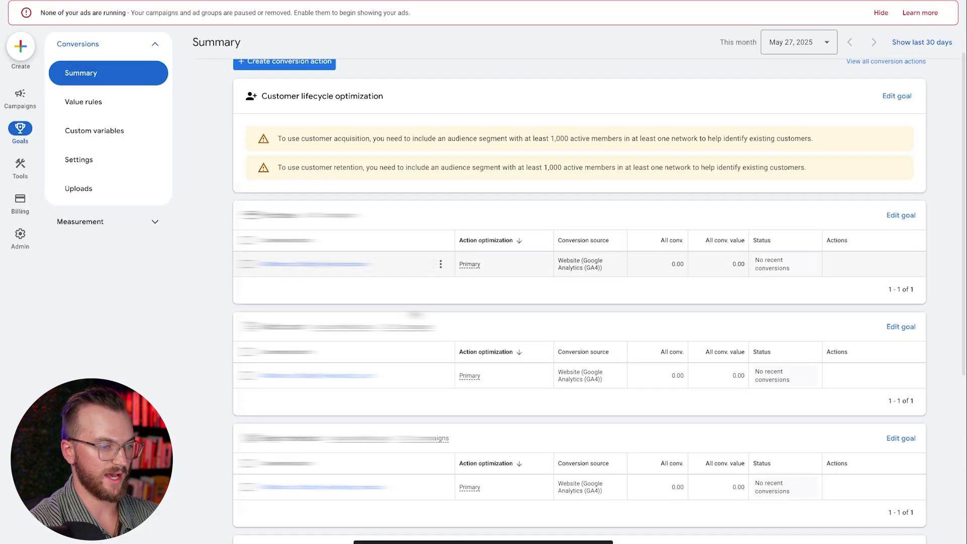
{"action": "scroll", "coordinate": [519, 216], "scroll_direction": "down", "scroll_amount": 1}
{"action": "mouse_move", "coordinate": [470, 308]}
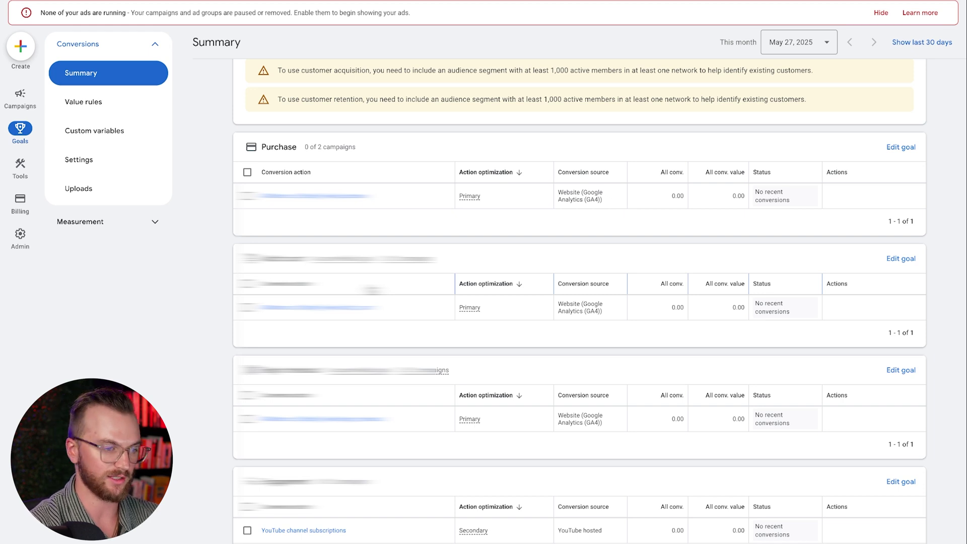
- Set the Add to cart conversion action's optimization to Secondary action and save
{"action": "left_click", "coordinate": [341, 308]}
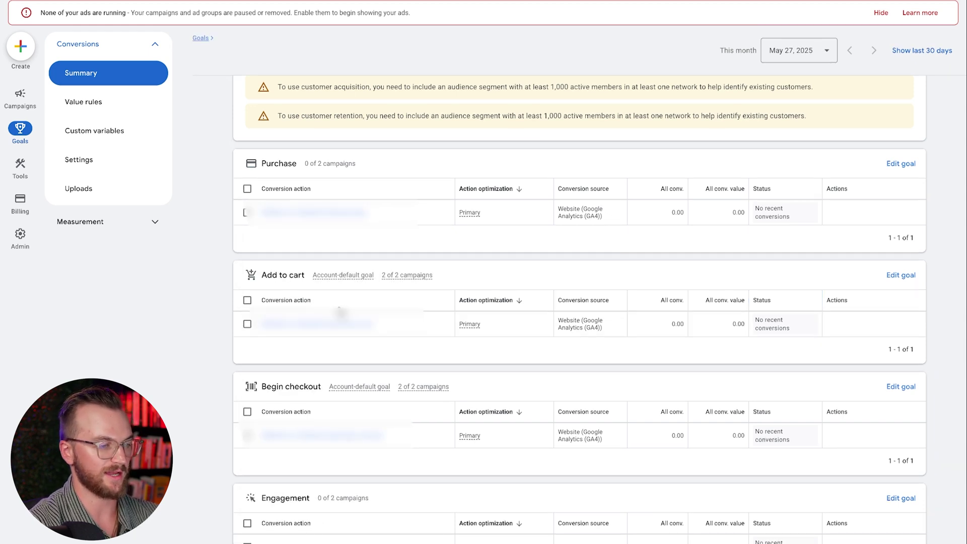
{"action": "left_click", "coordinate": [801, 383]}
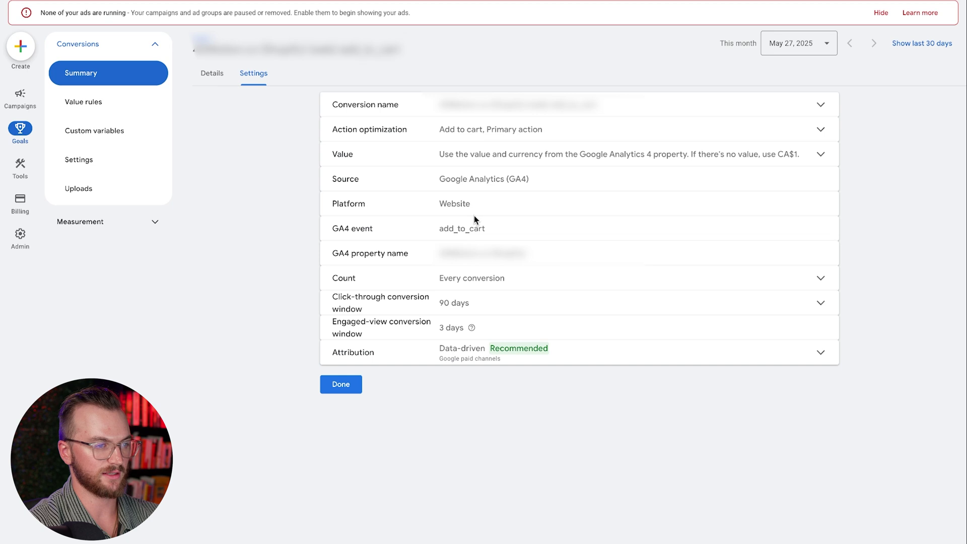
{"action": "left_click", "coordinate": [537, 121]}
{"action": "left_click", "coordinate": [441, 194]}
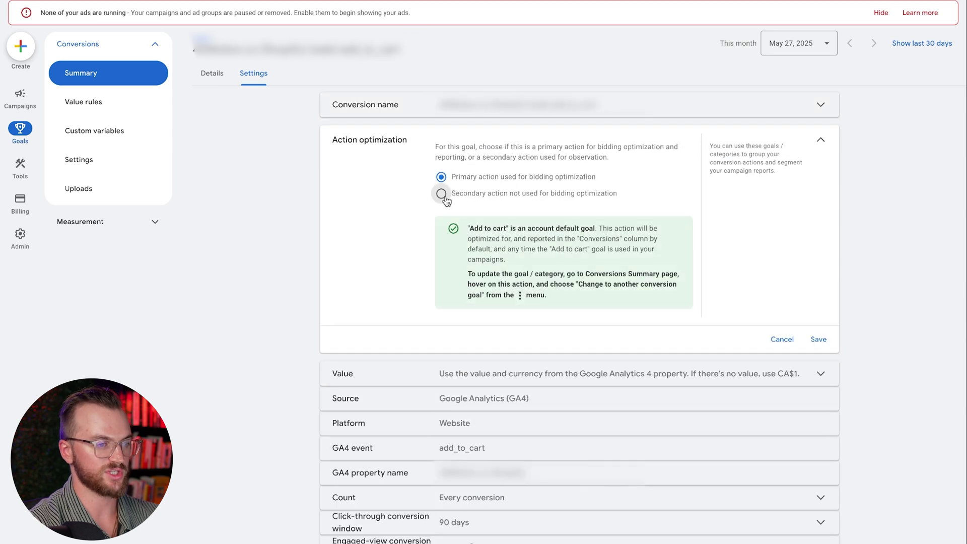
{"action": "left_click", "coordinate": [819, 339]}
{"action": "left_click", "coordinate": [339, 384]}
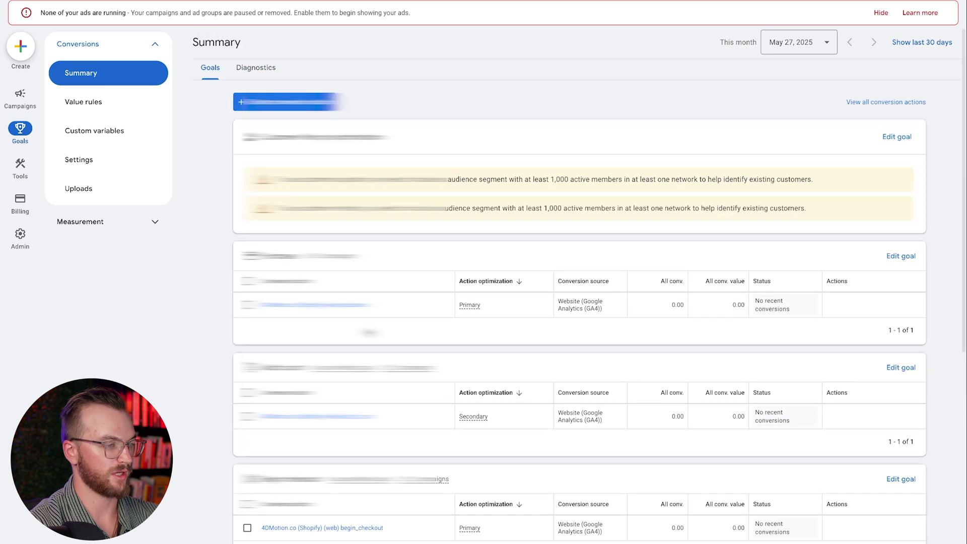
{"action": "scroll", "coordinate": [580, 302], "scroll_direction": "down", "scroll_amount": 6}
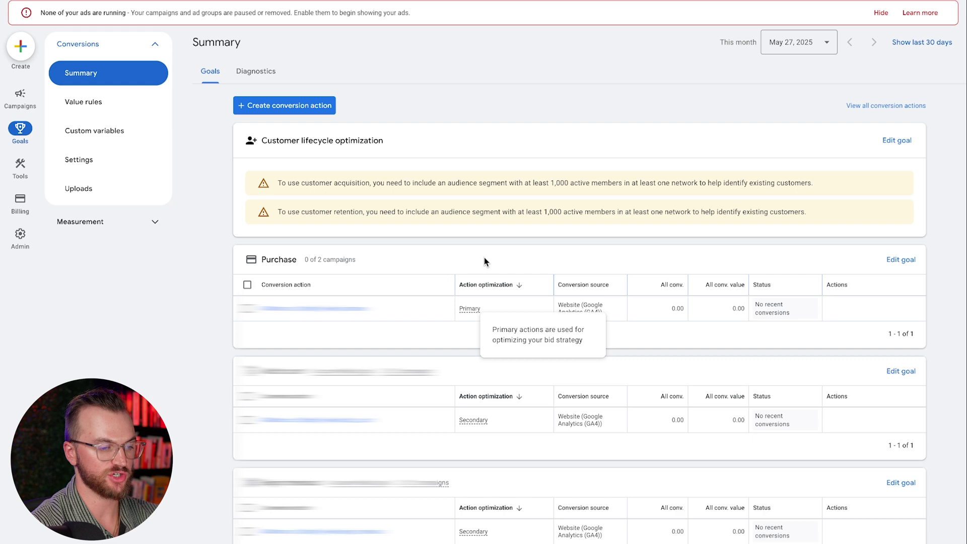
{"action": "scroll", "coordinate": [484, 256], "scroll_direction": "down", "scroll_amount": 7}
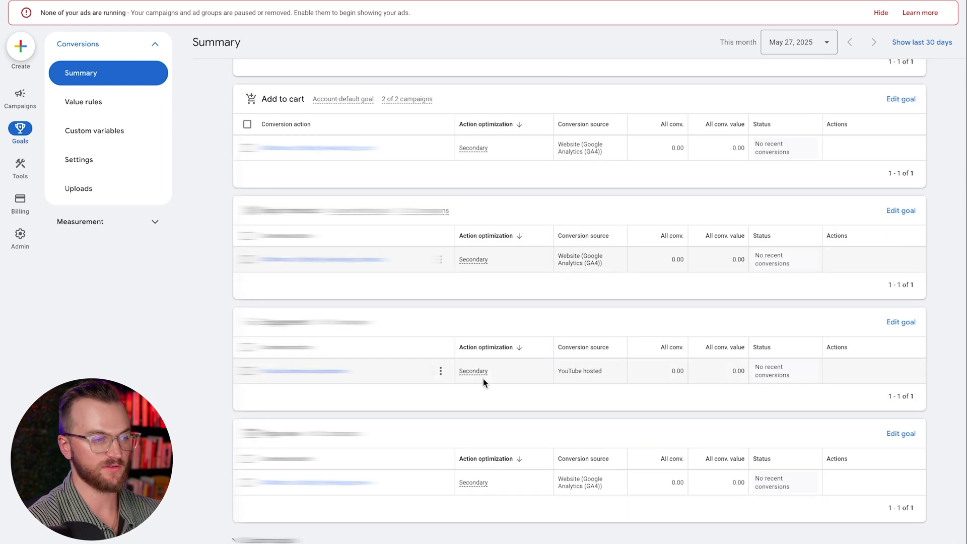
{"action": "scroll", "coordinate": [291, 156], "scroll_direction": "up", "scroll_amount": 4}
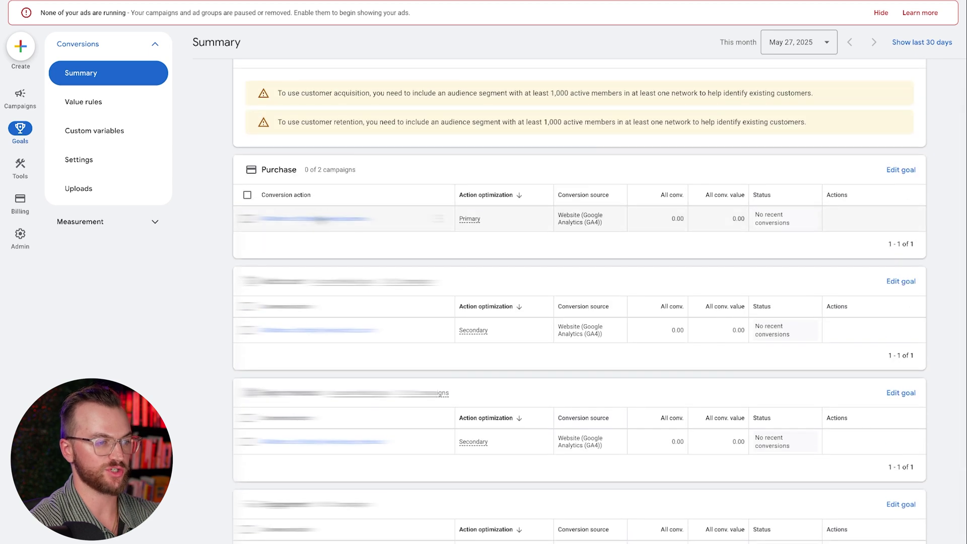